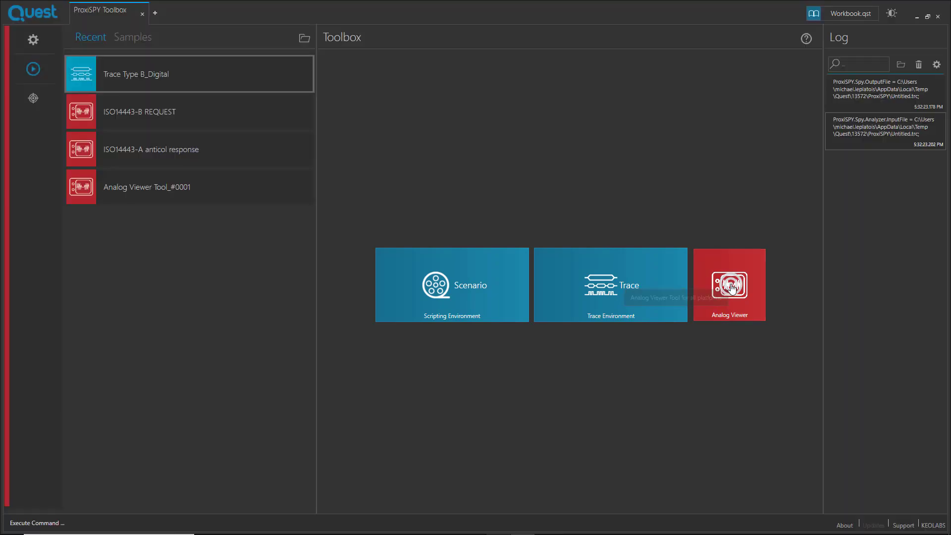
Open the Analog Viewer and browse the available trigger types, keeping ISO14443-B - REQUEST B
{"action": "left_click", "coordinate": [732, 289]}
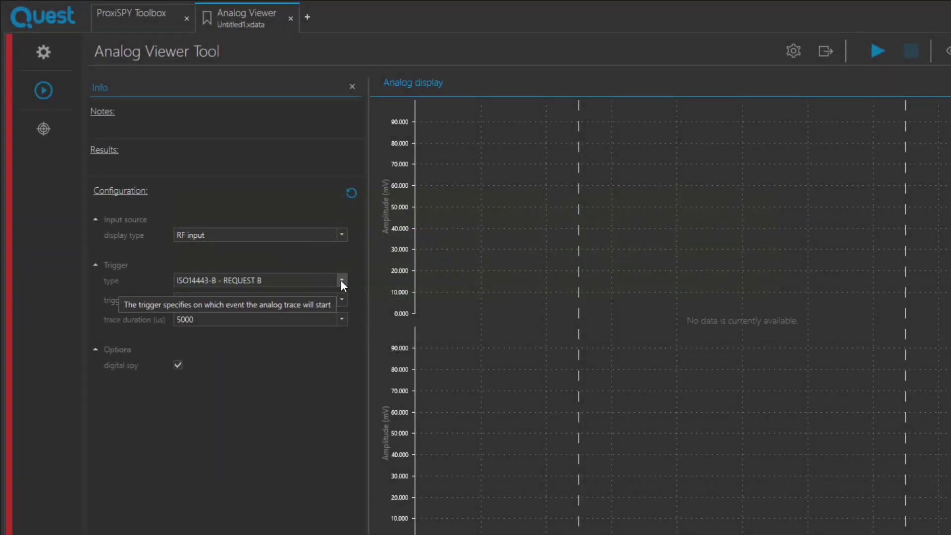
{"action": "left_click", "coordinate": [341, 281]}
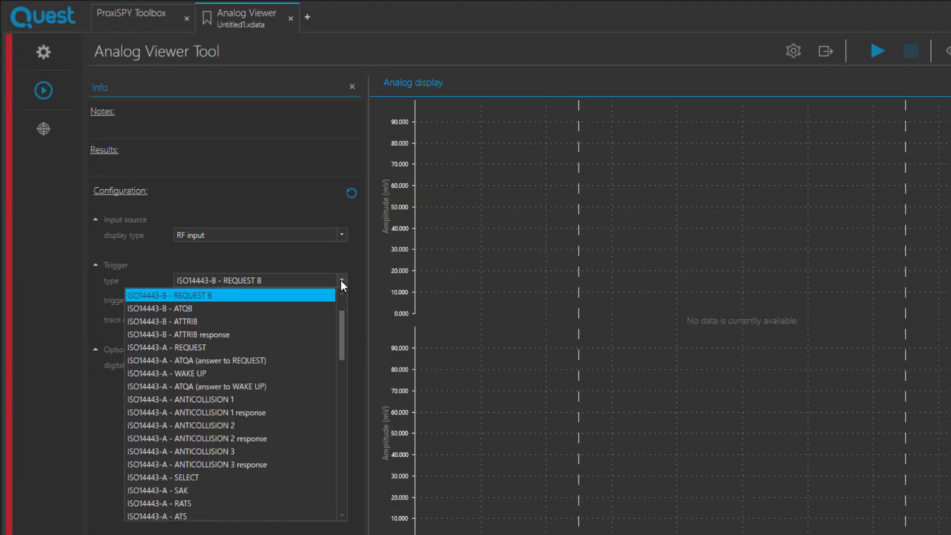
{"action": "left_click_drag", "start_coordinate": [343, 327], "coordinate": [345, 478]}
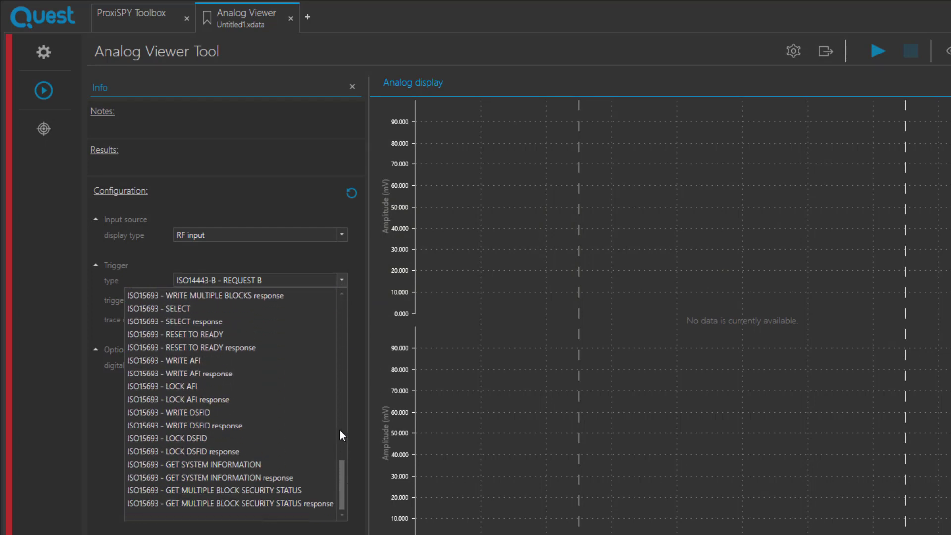
{"action": "left_click", "coordinate": [282, 277]}
Keep the trigger position at 50 % and the trace duration at 5000 µs, and start the acquisition with digital spy enabled
{"action": "left_click", "coordinate": [342, 300]}
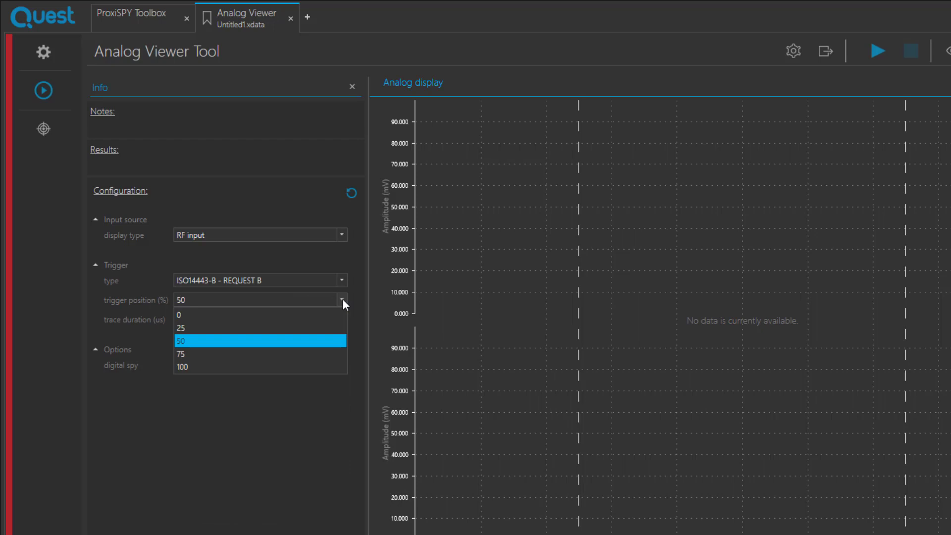
{"action": "left_click", "coordinate": [342, 299]}
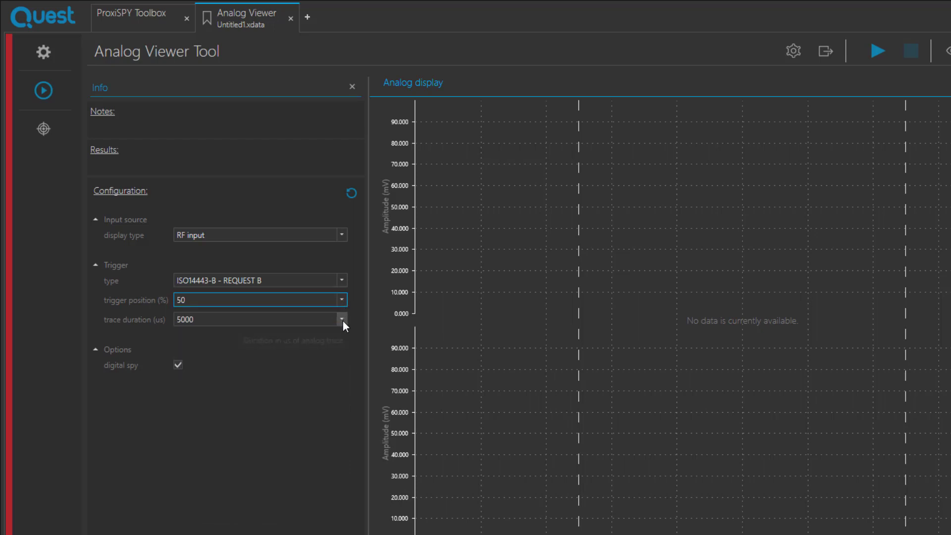
{"action": "left_click", "coordinate": [343, 320]}
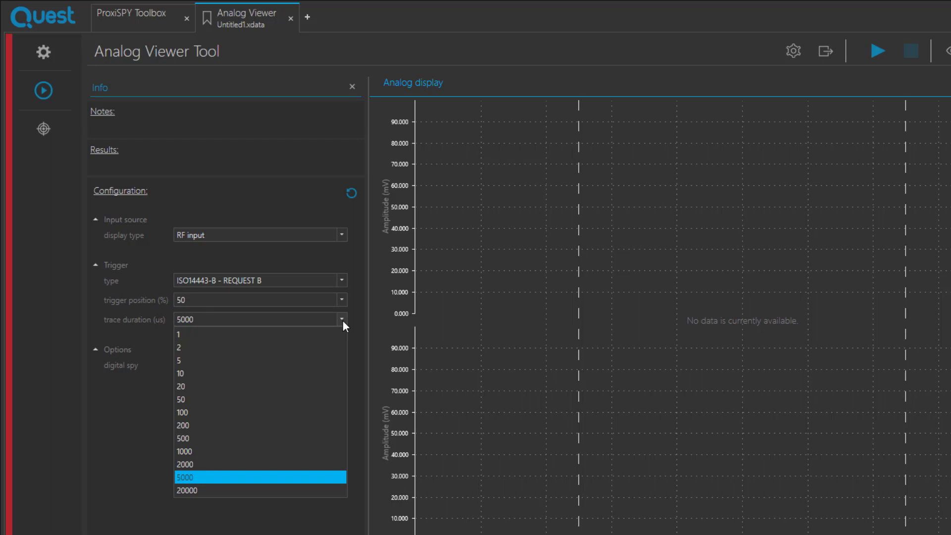
{"action": "left_click", "coordinate": [343, 320]}
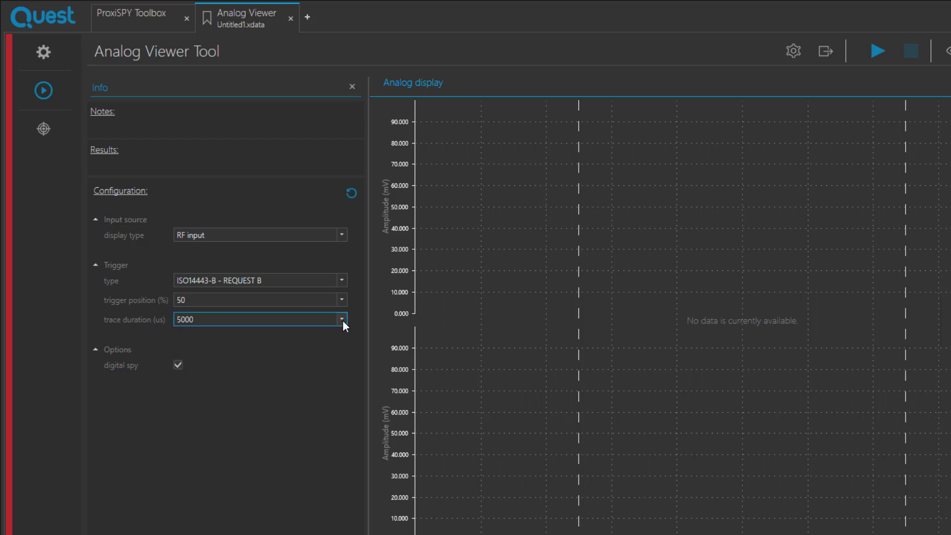
{"action": "left_click", "coordinate": [179, 365]}
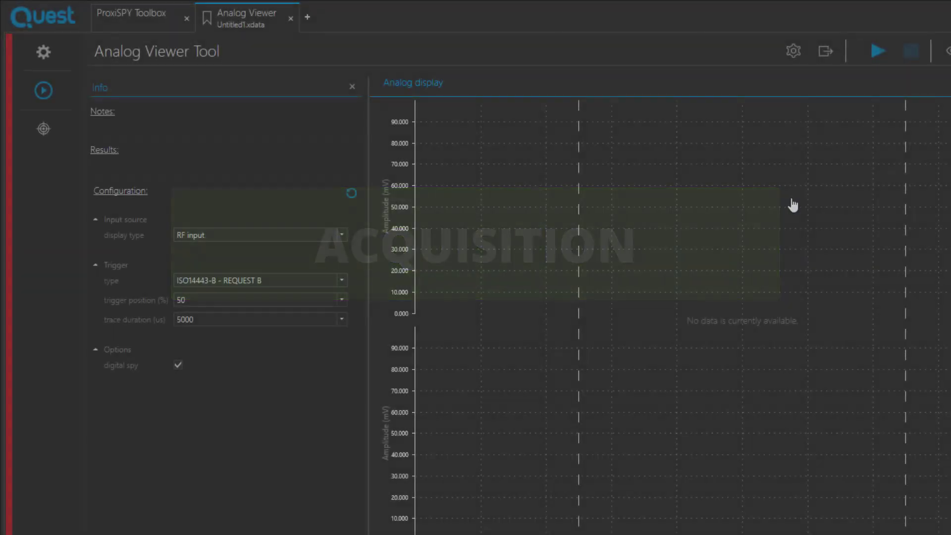
{"action": "left_click", "coordinate": [877, 51]}
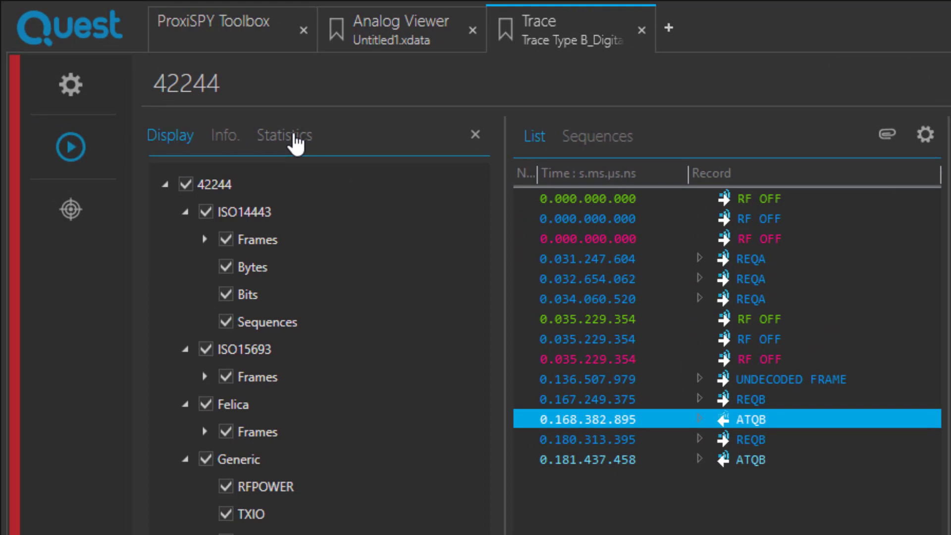
Analyse the trace's ISO14443 communication timings with PCD processing also included, review the timing charts and return to the statistics overview
{"action": "left_click", "coordinate": [295, 139]}
{"action": "left_click", "coordinate": [230, 319]}
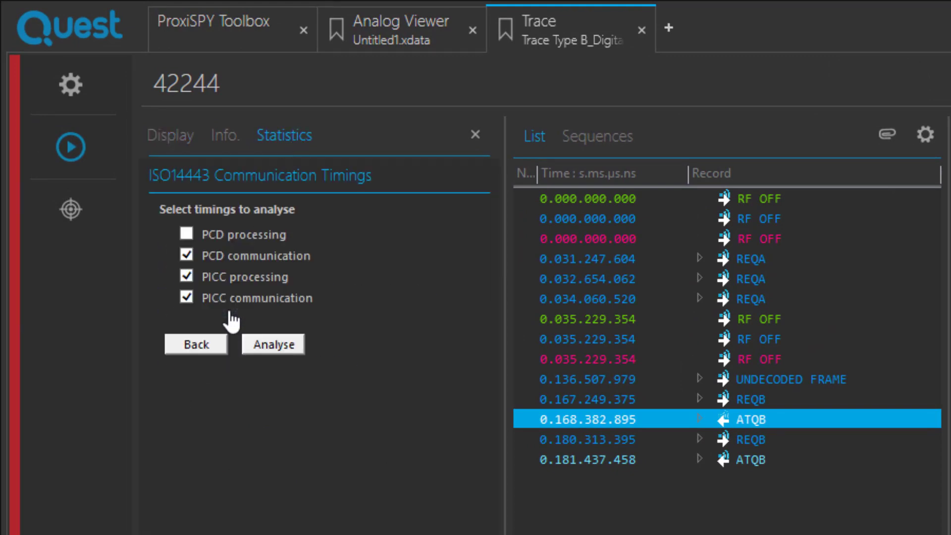
{"action": "left_click", "coordinate": [186, 233]}
{"action": "left_click", "coordinate": [273, 344]}
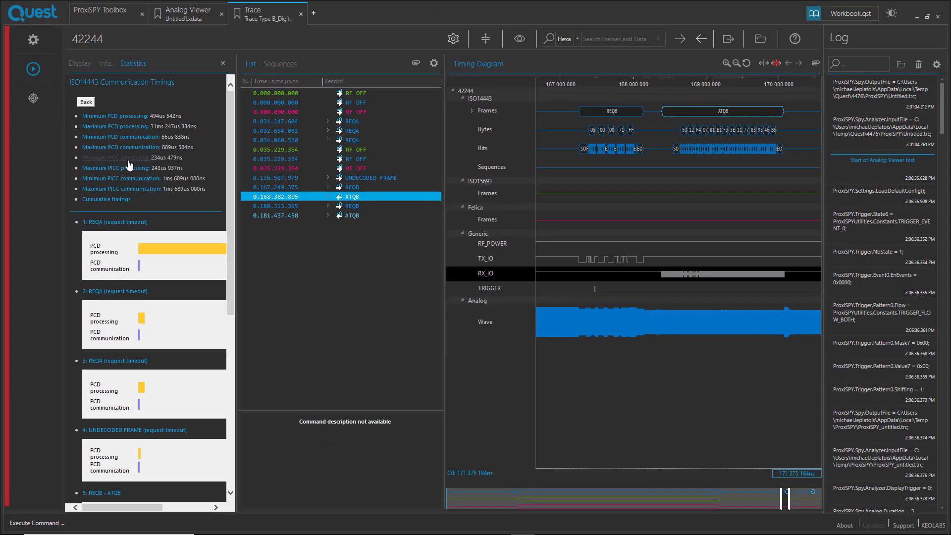
{"action": "scroll", "coordinate": [209, 162], "scroll_direction": "down", "scroll_amount": 10}
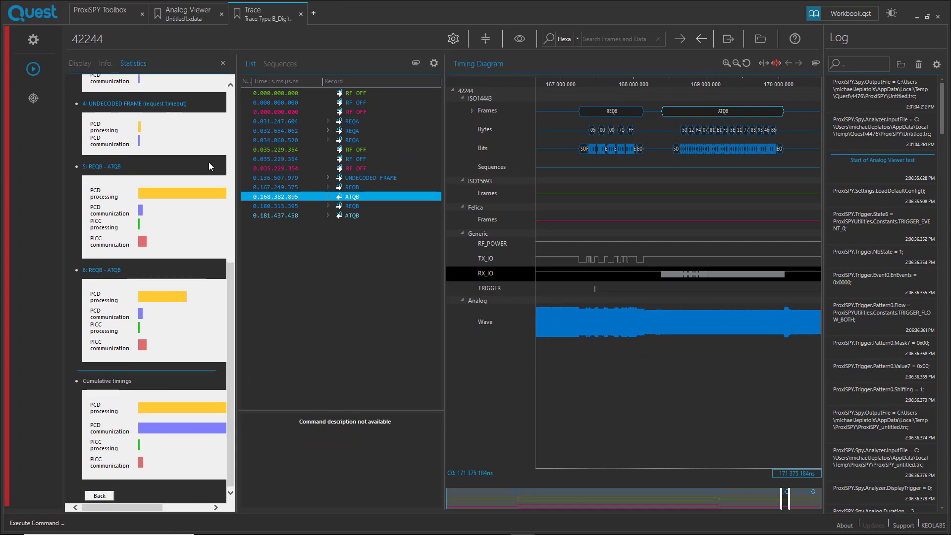
{"action": "left_click", "coordinate": [100, 496]}
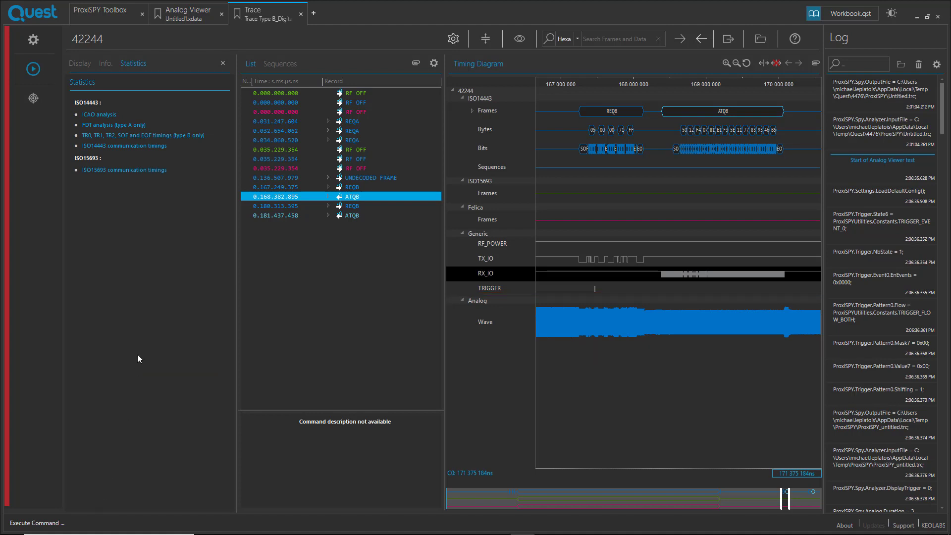
Return to the Analog Viewer trace and briefly hide and restore the LSB Analysis and USB Analysis curves one after the other
{"action": "left_click", "coordinate": [200, 15]}
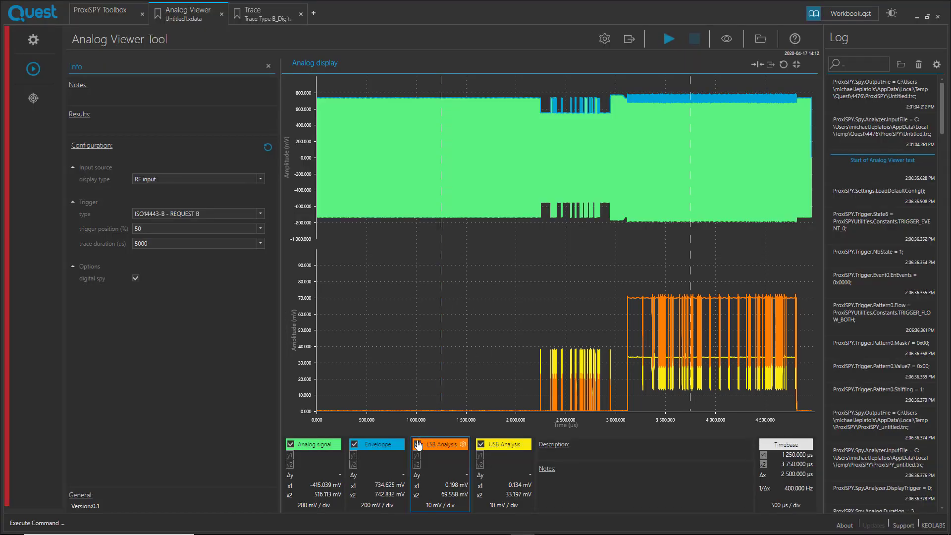
{"action": "left_click", "coordinate": [417, 444]}
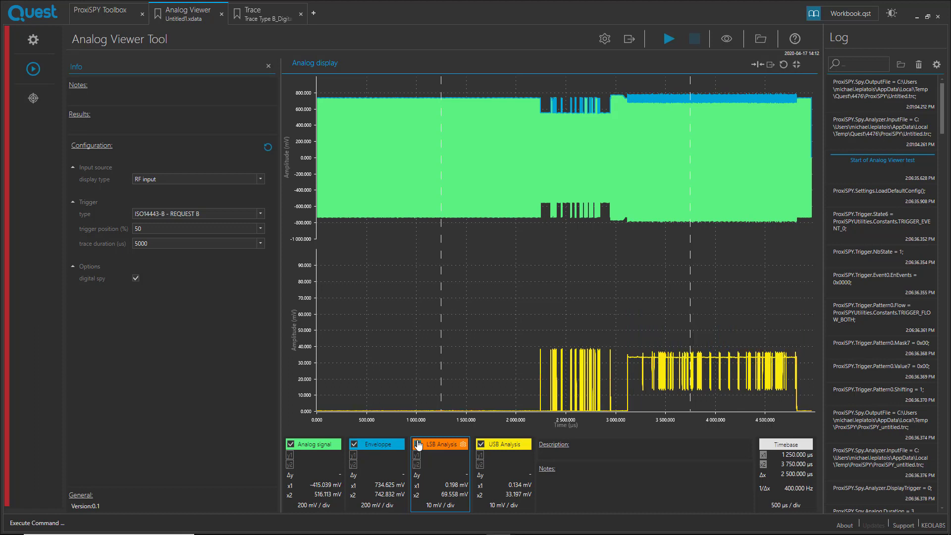
{"action": "left_click", "coordinate": [417, 444]}
{"action": "left_click", "coordinate": [480, 445]}
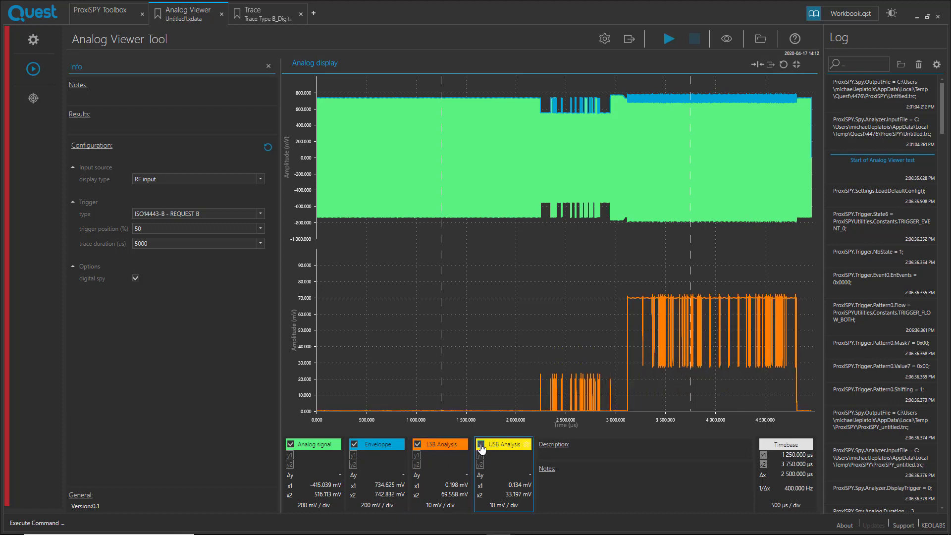
{"action": "left_click", "coordinate": [480, 445]}
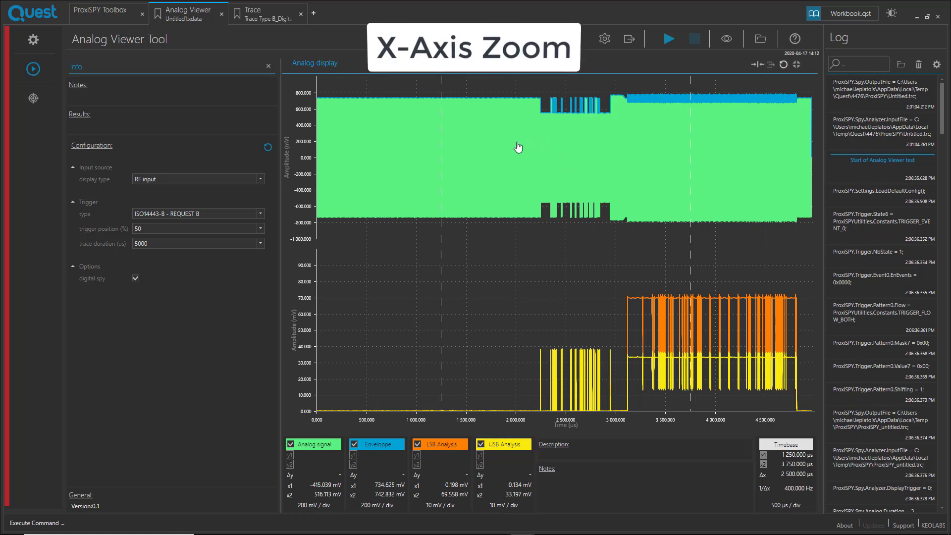
Zoom the analog display in and back out along the time axis, and do the same along the amplitude axis
{"action": "left_click_drag", "start_coordinate": [519, 143], "coordinate": [645, 153]}
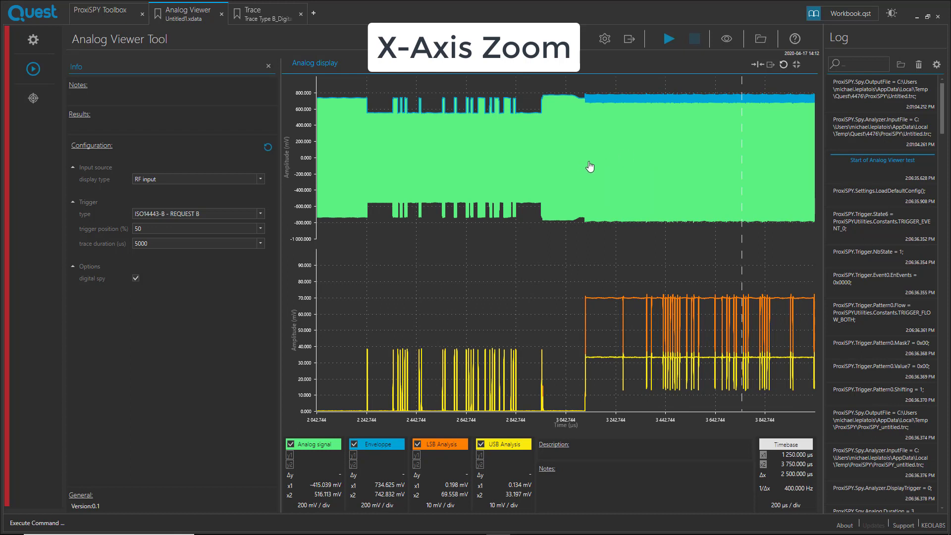
{"action": "left_click_drag", "start_coordinate": [589, 166], "coordinate": [471, 161]}
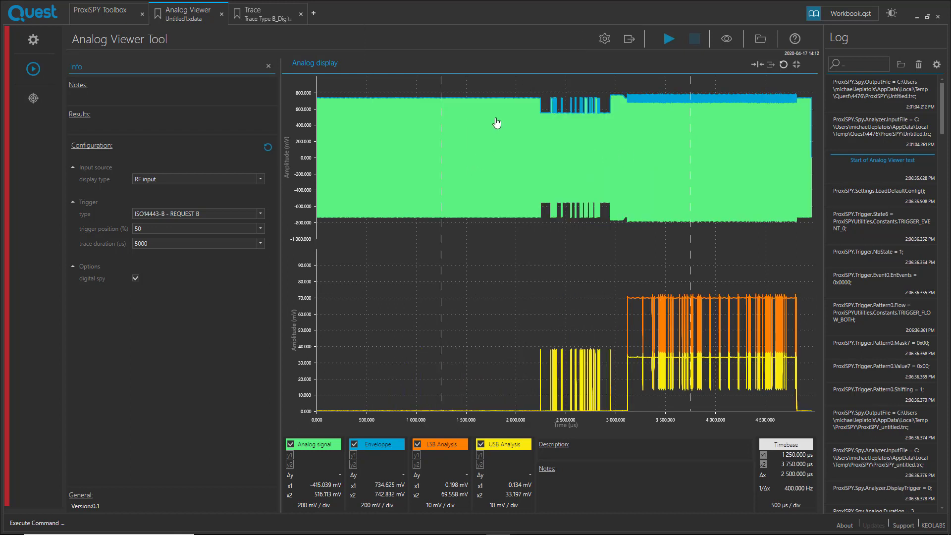
{"action": "left_click_drag", "start_coordinate": [494, 84], "coordinate": [501, 144]}
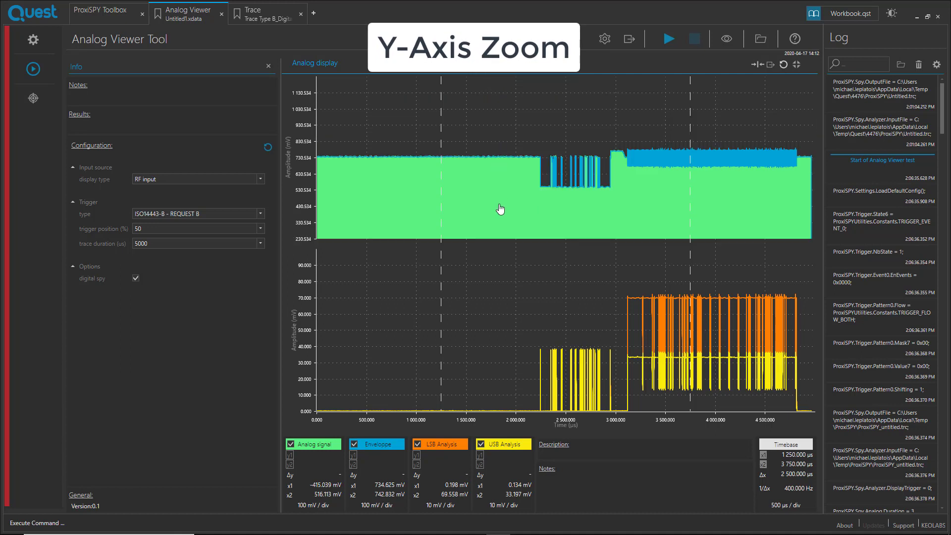
{"action": "left_click_drag", "start_coordinate": [499, 206], "coordinate": [504, 142]}
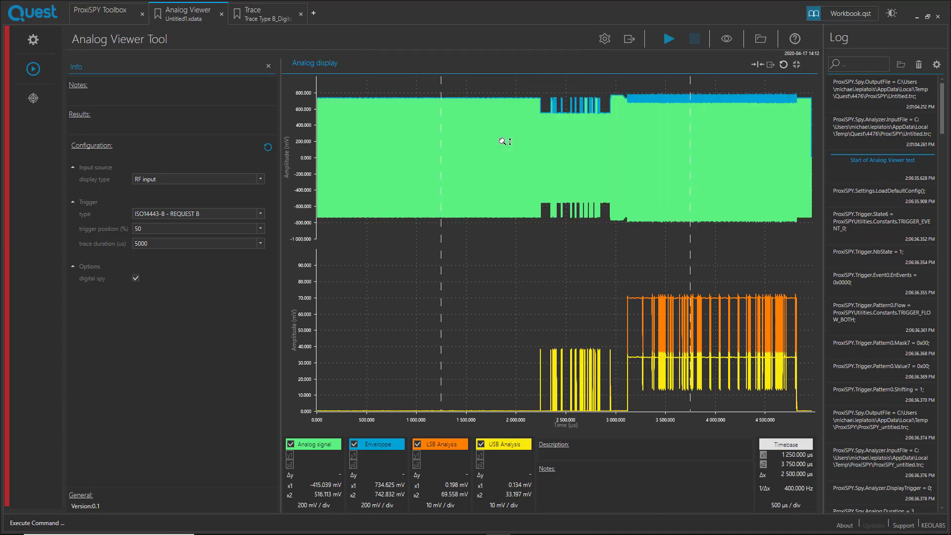
Magnify the start of the card response, near 3 120 µs, with successive zoom windows and zoom back out
{"action": "left_click", "coordinate": [616, 88]}
{"action": "left_click", "coordinate": [644, 115]}
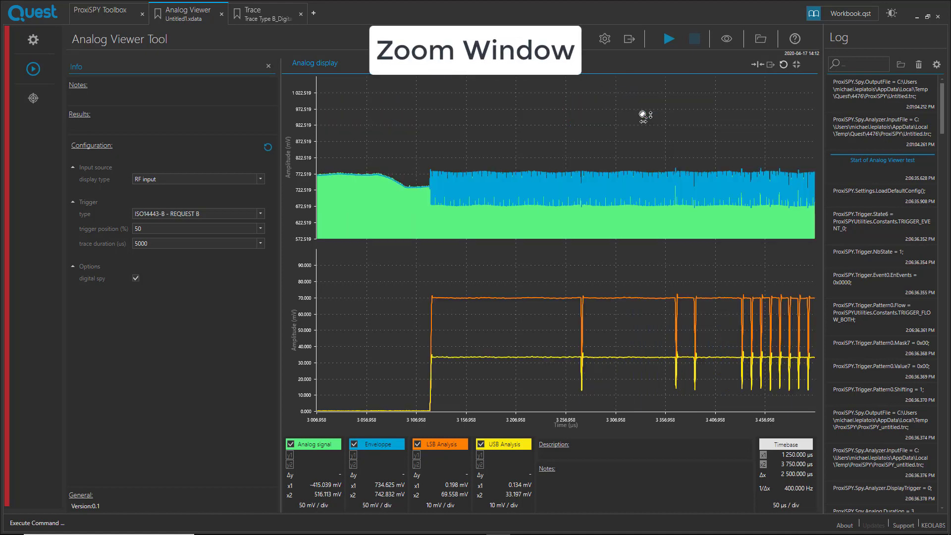
{"action": "left_click_drag", "start_coordinate": [400, 164], "coordinate": [452, 209]}
{"action": "left_click_drag", "start_coordinate": [597, 138], "coordinate": [630, 207]}
{"action": "left_click_drag", "start_coordinate": [553, 209], "coordinate": [440, 112]}
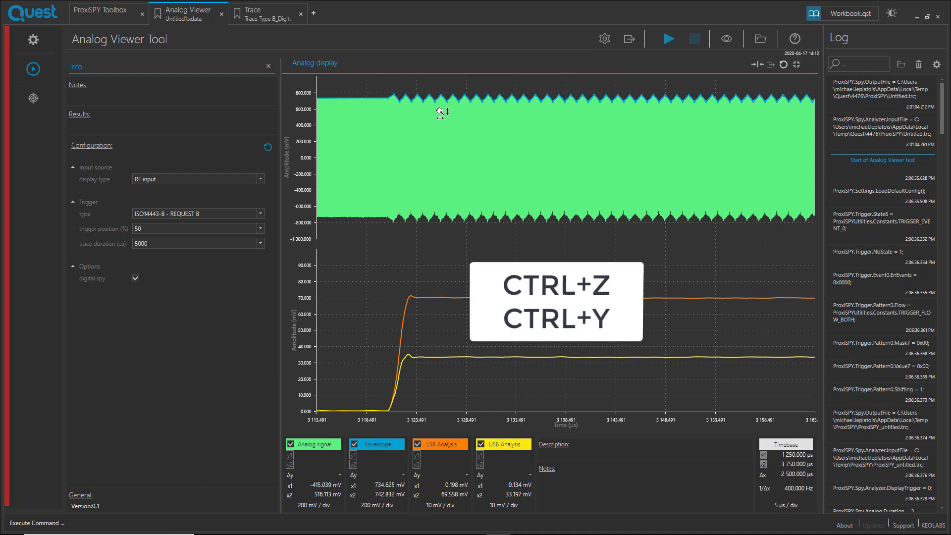
Undo and redo the last zoom, and reset the views to optimal zoom
{"action": "key", "text": "ctrl+z"}
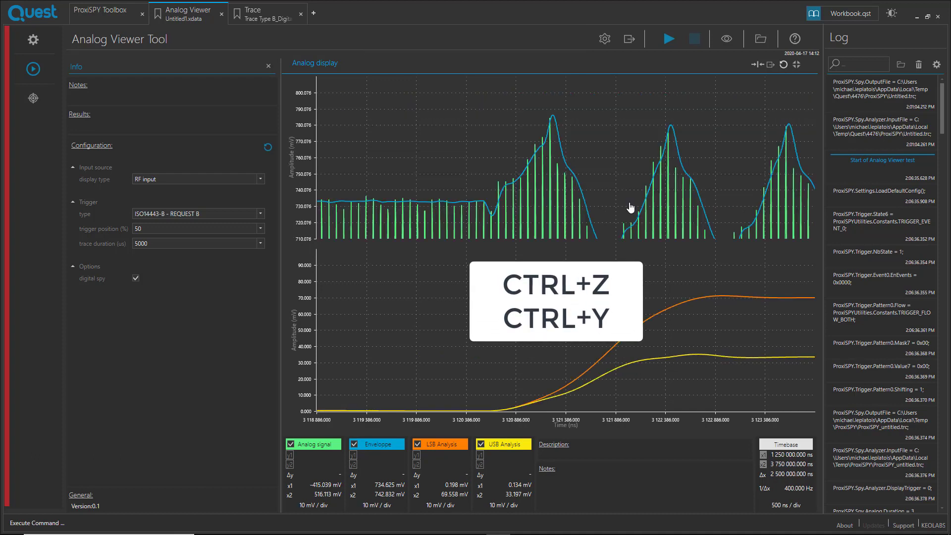
{"action": "key", "text": "ctrl+y"}
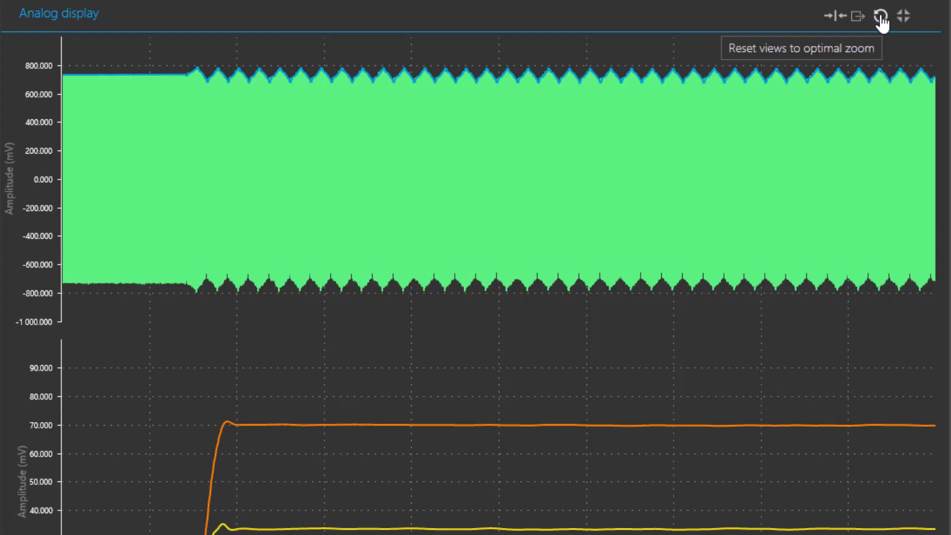
{"action": "left_click", "coordinate": [881, 18]}
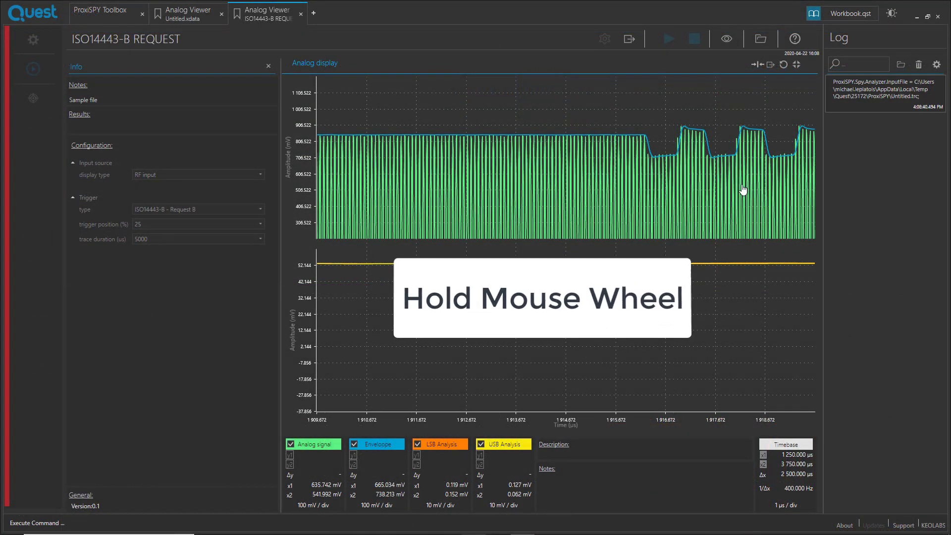
Pan the ISO14443-B REQUEST sample trace and zoom its time axis in to individual carrier periods and back out
{"action": "left_click_drag", "start_coordinate": [743, 191], "coordinate": [609, 193]}
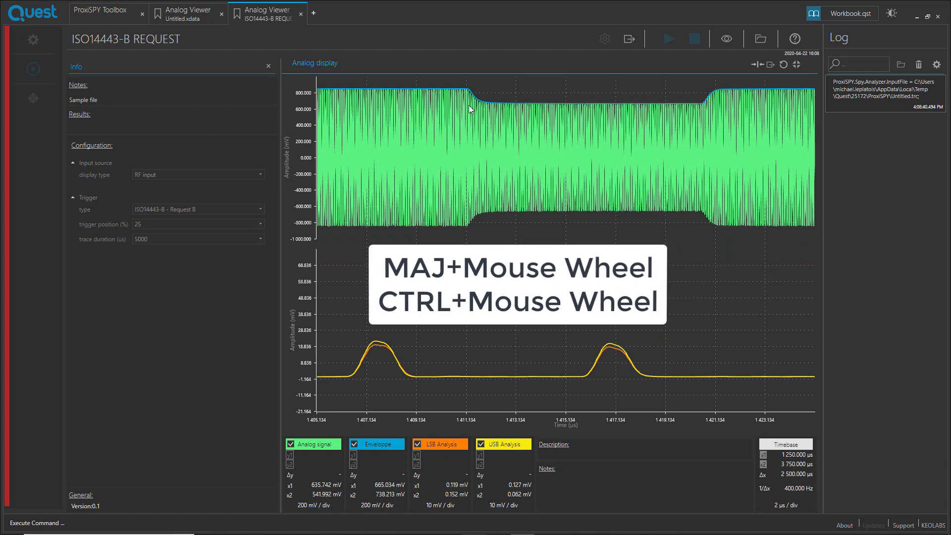
{"action": "scroll", "coordinate": [471, 109], "scroll_direction": "up", "scroll_amount": 5, "text": "ctrl"}
{"action": "scroll", "coordinate": [470, 110], "scroll_direction": "up", "scroll_amount": 5, "text": "ctrl"}
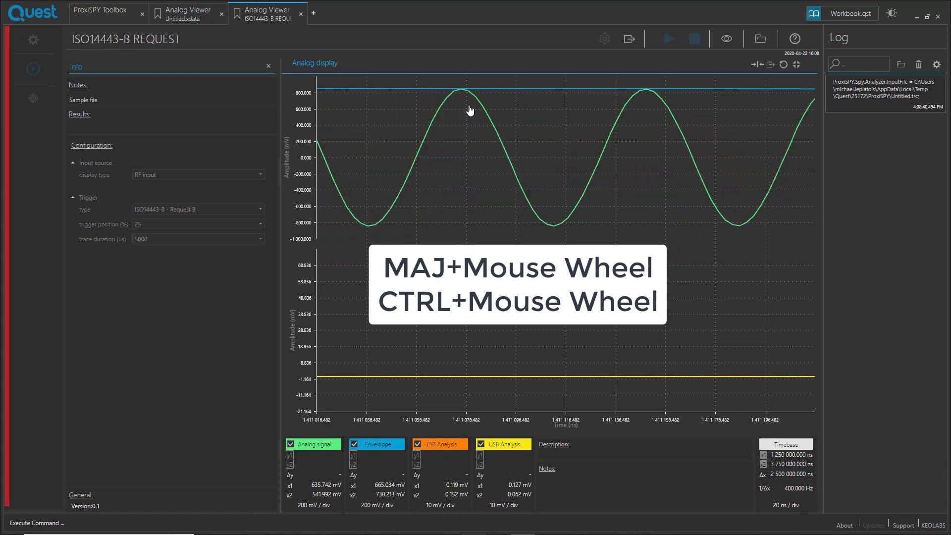
{"action": "scroll", "coordinate": [470, 110], "scroll_direction": "down", "scroll_amount": 7, "text": "ctrl"}
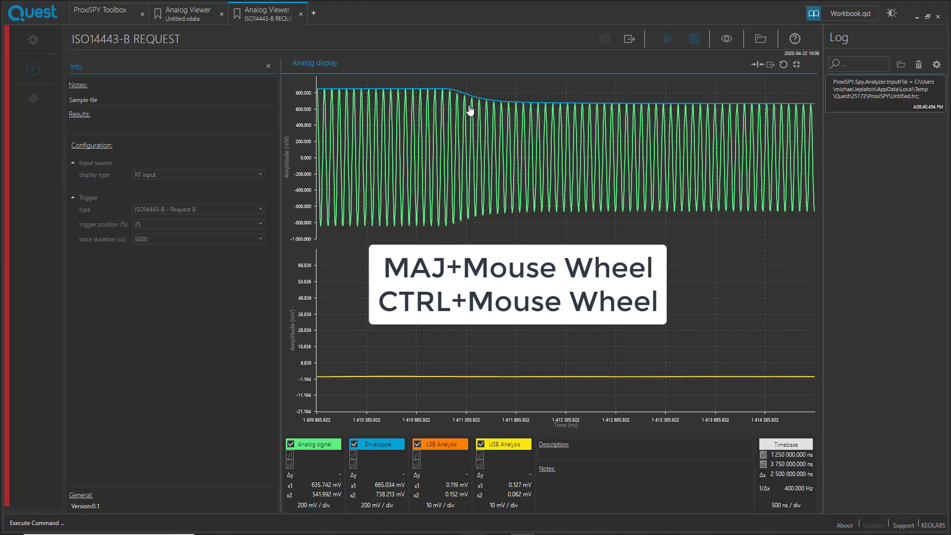
Zoom the amplitude axis of the ISO14443-B REQUEST analog signal in and back out
{"action": "scroll", "coordinate": [459, 106], "scroll_direction": "up", "scroll_amount": 1, "text": "shift"}
{"action": "scroll", "coordinate": [456, 207], "scroll_direction": "down", "scroll_amount": 1}
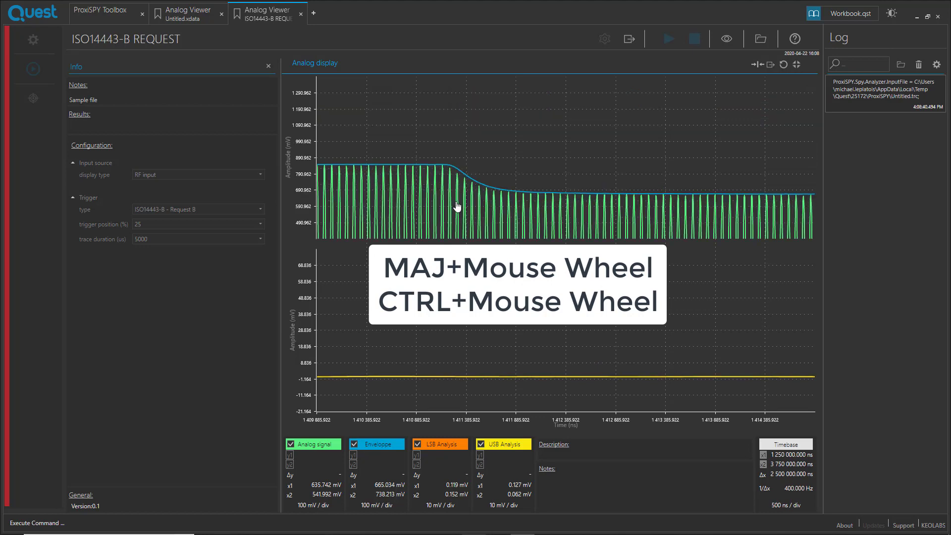
{"action": "scroll", "coordinate": [456, 207], "scroll_direction": "up", "scroll_amount": 1, "text": "shift"}
{"action": "scroll", "coordinate": [457, 207], "scroll_direction": "down", "scroll_amount": 2, "text": "shift"}
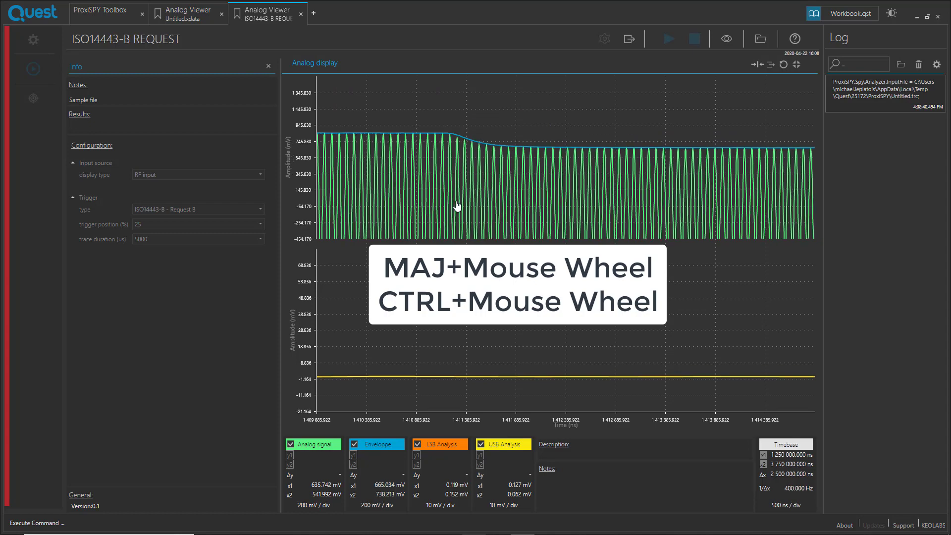
{"action": "scroll", "coordinate": [457, 207], "scroll_direction": "down", "scroll_amount": 2}
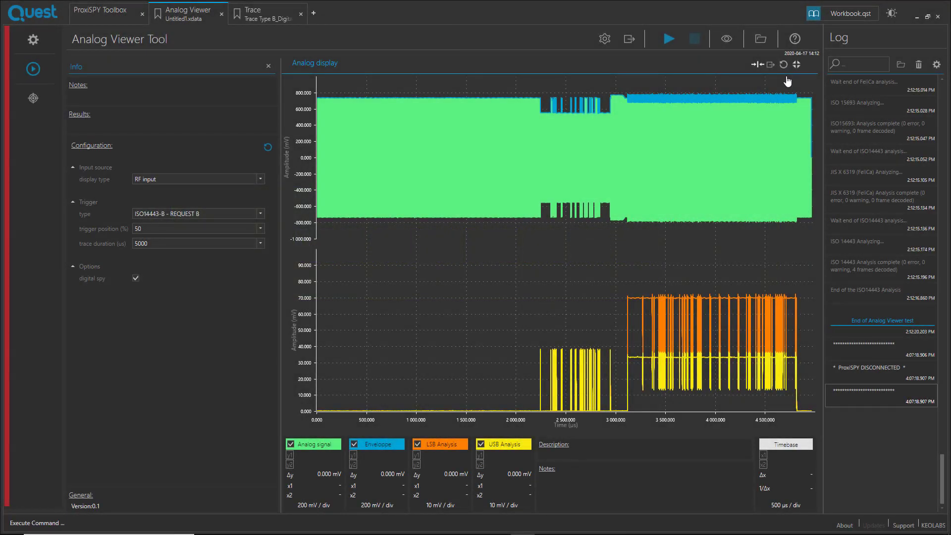
Enable the x1 and x2 timebase cursors on the acquired trace and move x1 to about 2 932 µs
{"action": "left_click", "coordinate": [763, 455]}
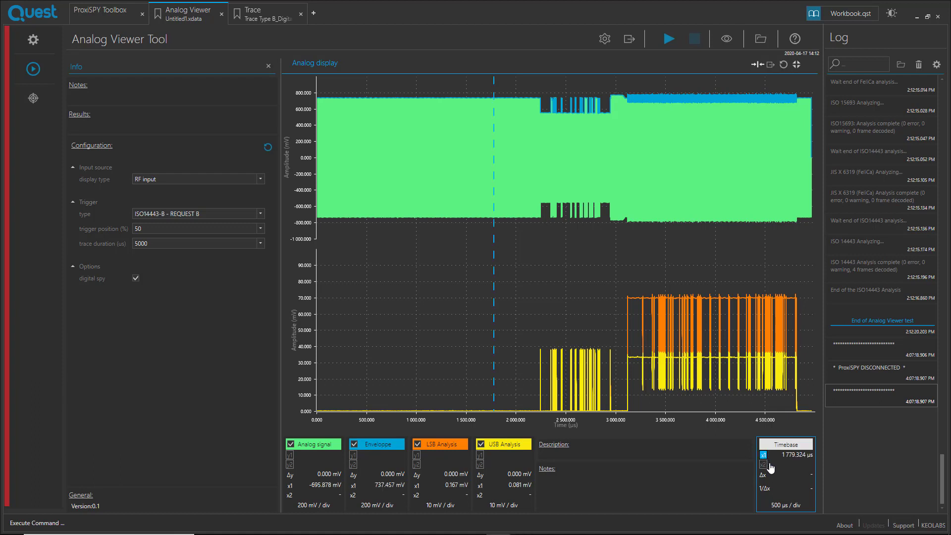
{"action": "left_click", "coordinate": [763, 464]}
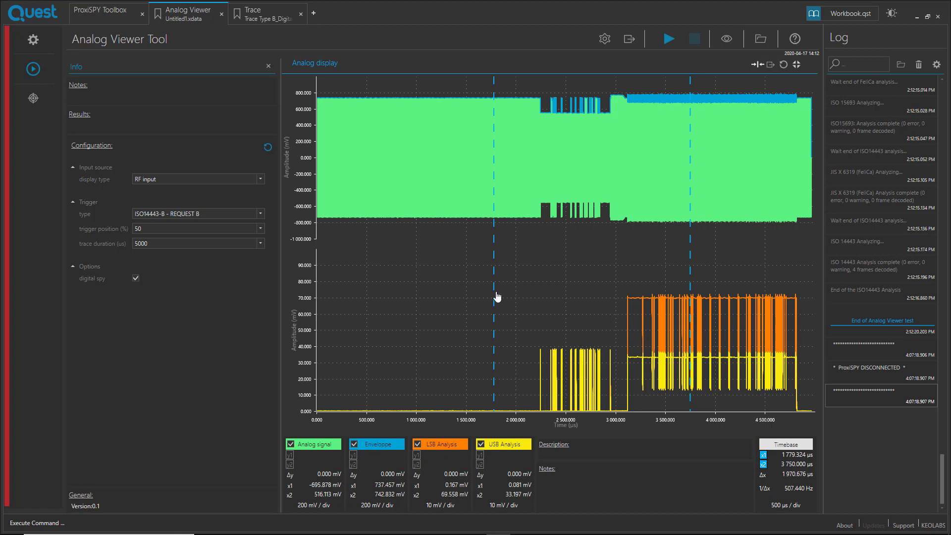
{"action": "left_click_drag", "start_coordinate": [493, 292], "coordinate": [609, 317]}
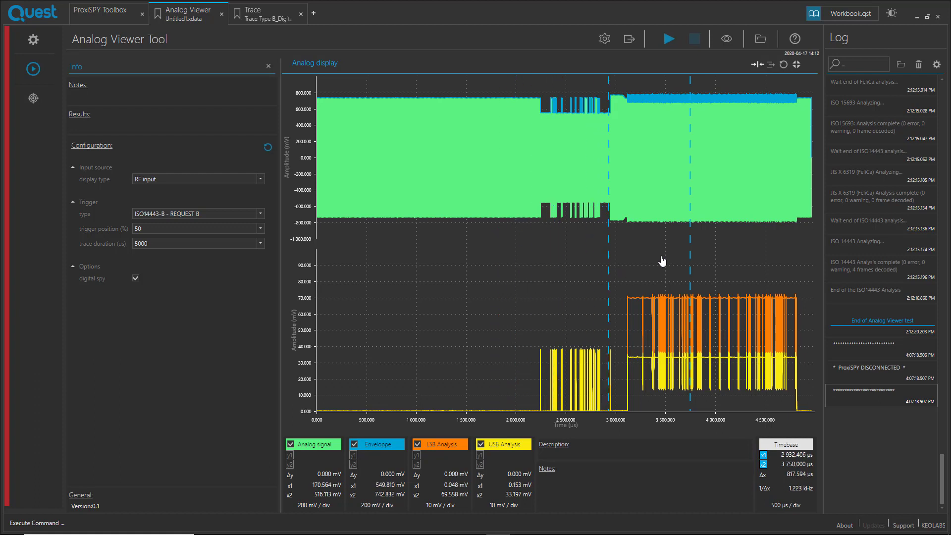
Position the x1 timebase cursor at the end of the request, about 2 945.8 µs, and x2 at the subcarrier onset, about 3 120.7 µs
{"action": "left_click_drag", "start_coordinate": [691, 252], "coordinate": [627, 254]}
{"action": "left_click_drag", "start_coordinate": [605, 123], "coordinate": [643, 124]}
{"action": "left_click_drag", "start_coordinate": [371, 137], "coordinate": [384, 139]}
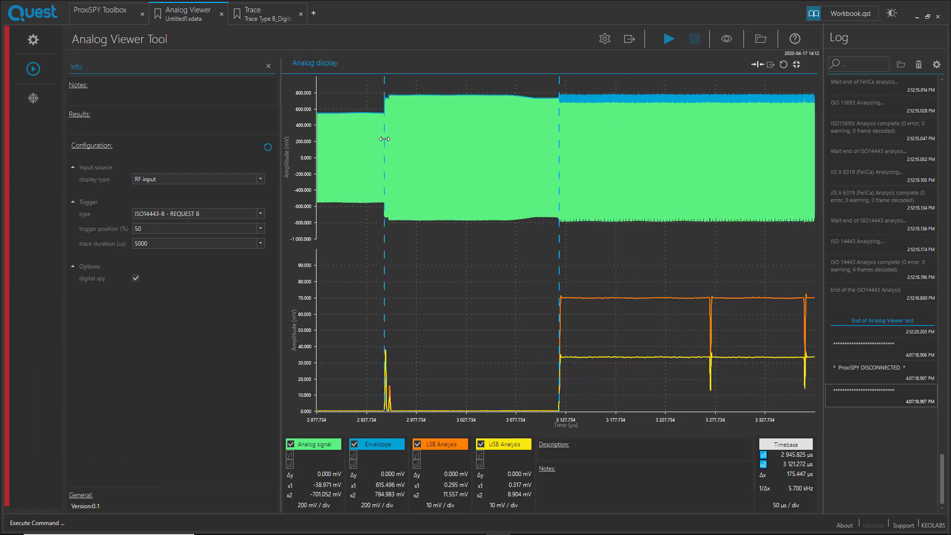
{"action": "left_click_drag", "start_coordinate": [552, 82], "coordinate": [595, 117]}
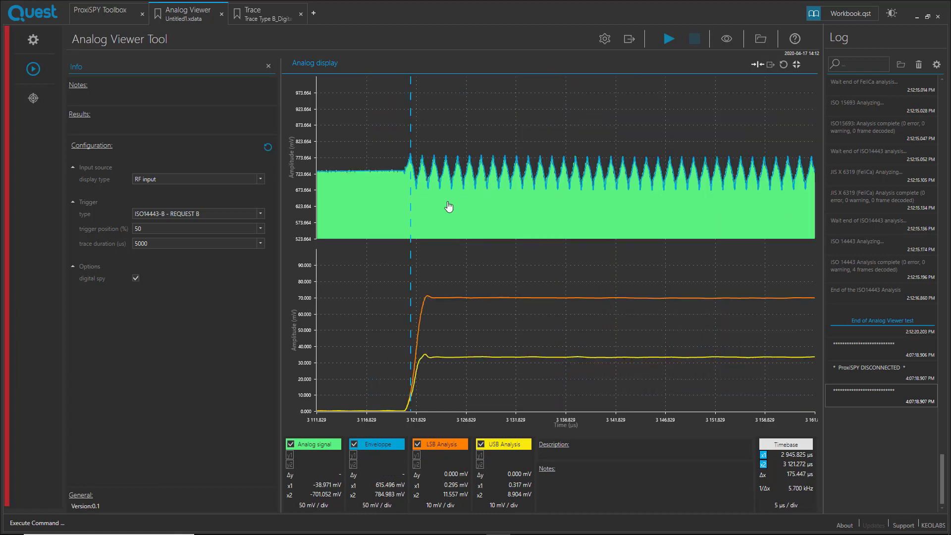
{"action": "left_click_drag", "start_coordinate": [412, 227], "coordinate": [406, 223]}
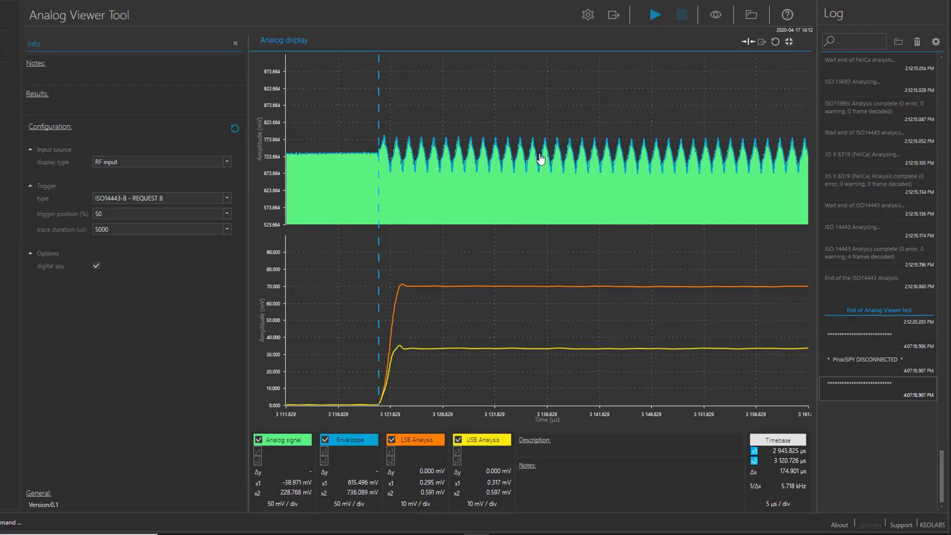
{"action": "right_click", "coordinate": [564, 183]}
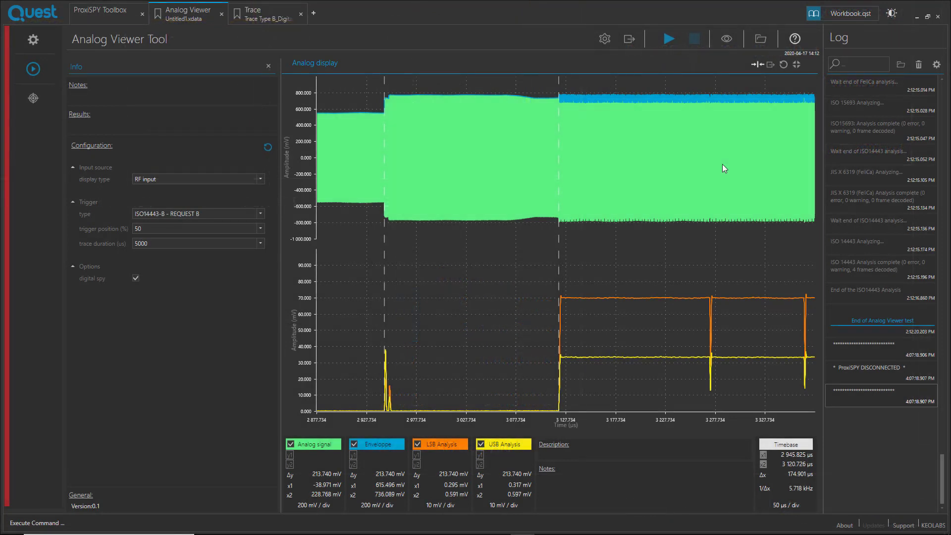
Enable the y1 and y2 amplitude cursors and align them with the two envelope plateaus, y1 at about 771 mV and y2 at about 736 mV
{"action": "left_click", "coordinate": [353, 455]}
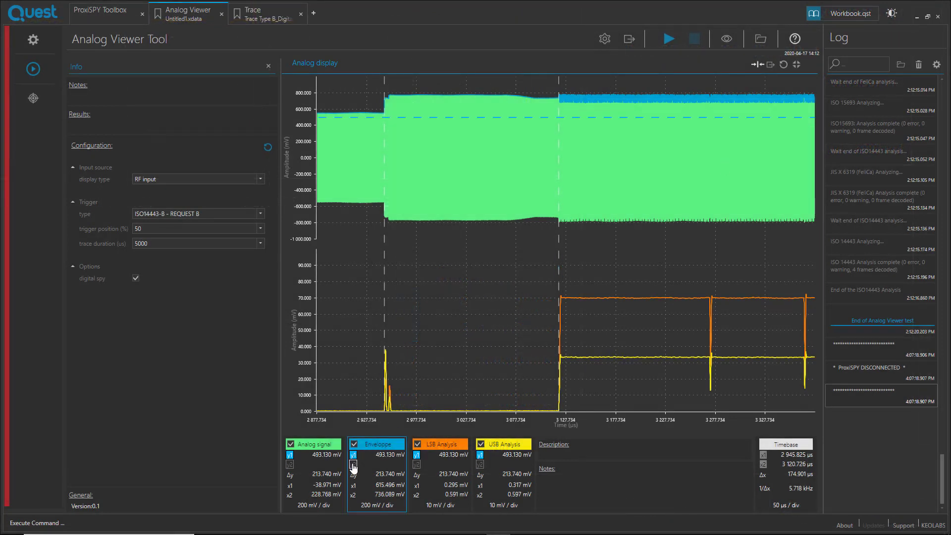
{"action": "left_click", "coordinate": [353, 464]}
{"action": "left_click_drag", "start_coordinate": [402, 117], "coordinate": [404, 94]}
{"action": "left_click_drag", "start_coordinate": [398, 134], "coordinate": [518, 207]}
{"action": "left_click_drag", "start_coordinate": [617, 126], "coordinate": [608, 127]}
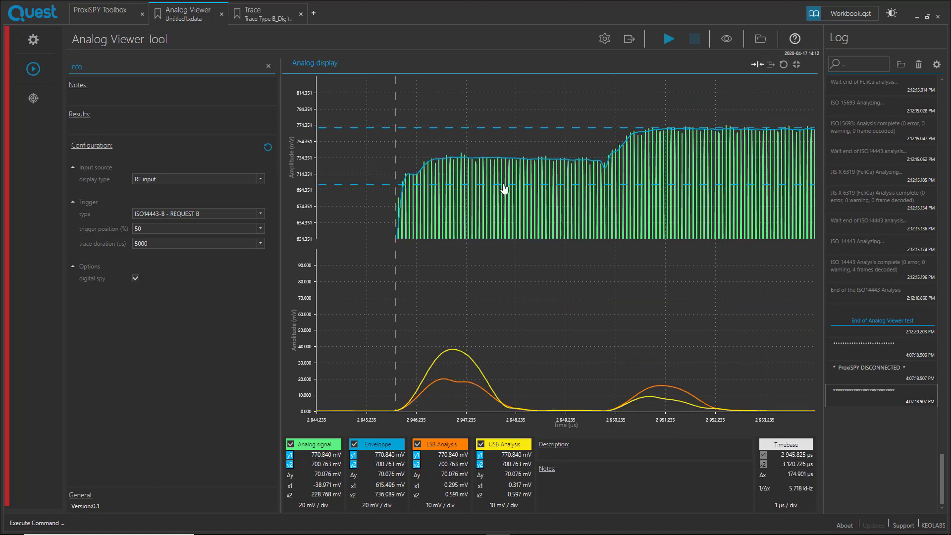
{"action": "left_click_drag", "start_coordinate": [505, 185], "coordinate": [514, 157]}
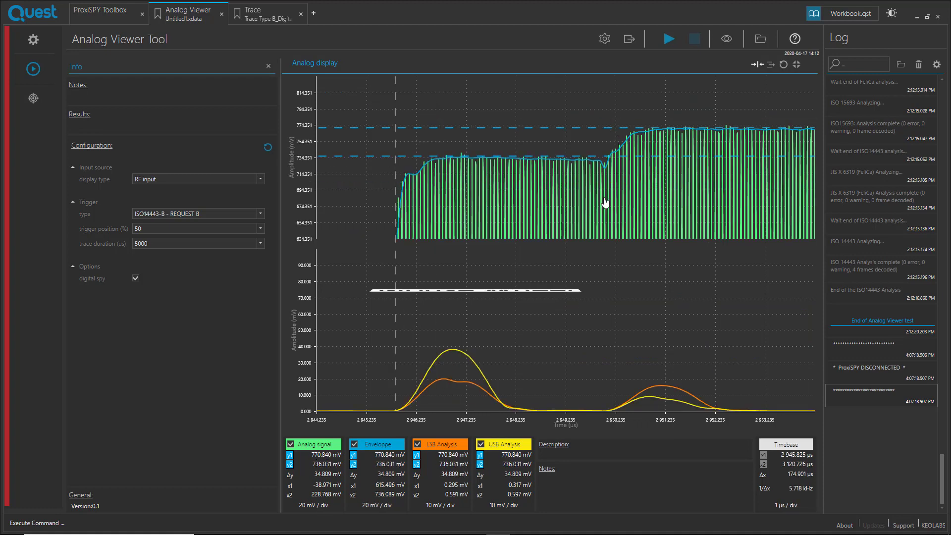
Shift the y1 and y2 cursors together down to about 751 mV and 716 mV, and back up
{"action": "scroll", "coordinate": [605, 202], "scroll_direction": "down", "scroll_amount": 3}
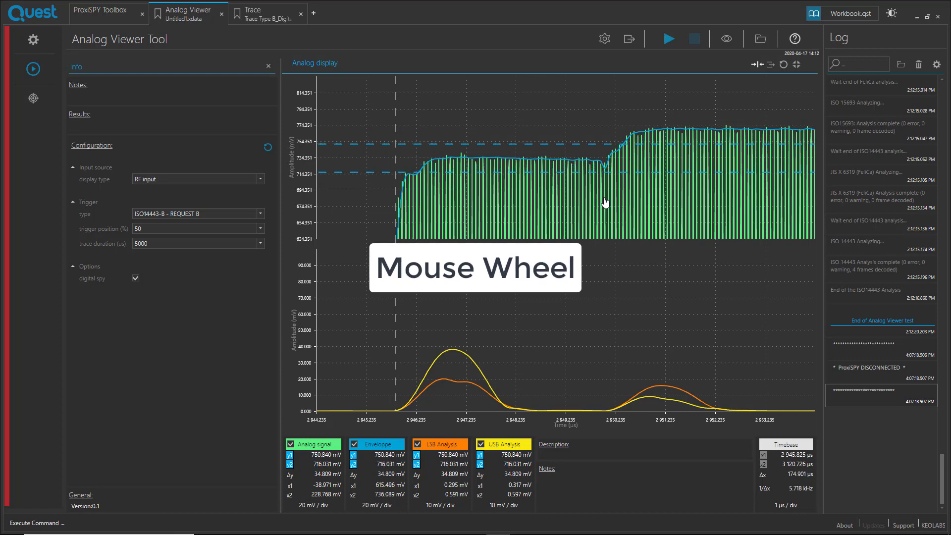
{"action": "scroll", "coordinate": [605, 202], "scroll_direction": "up", "scroll_amount": 1}
{"action": "scroll", "coordinate": [605, 202], "scroll_direction": "up", "scroll_amount": 3}
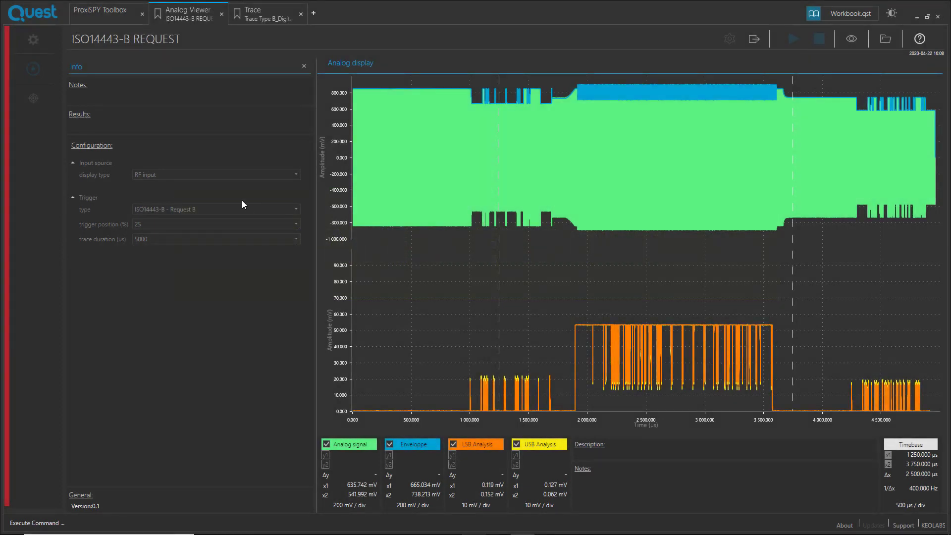
Add the note "Sample Type B" to the ISO14443-B REQUEST trace
{"action": "left_click", "coordinate": [105, 98]}
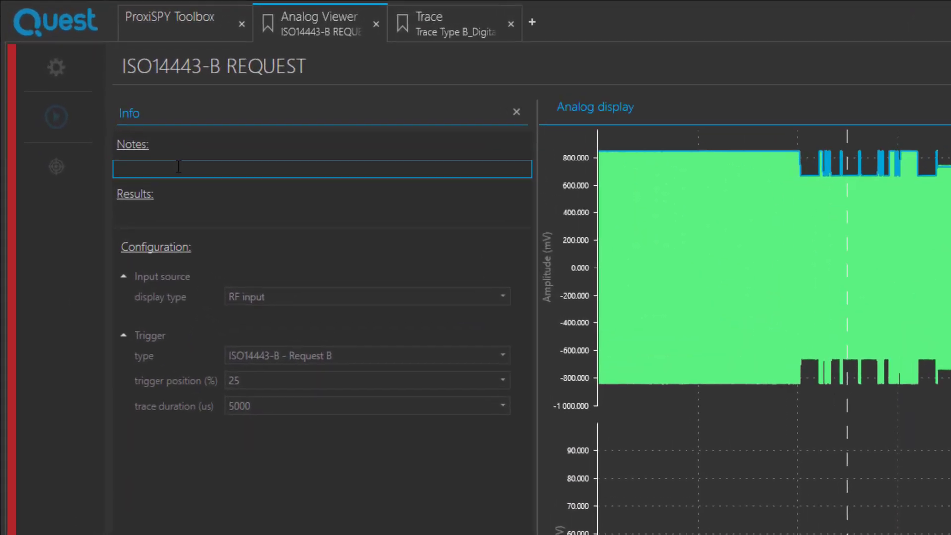
{"action": "type", "text": "Sample Typ"}
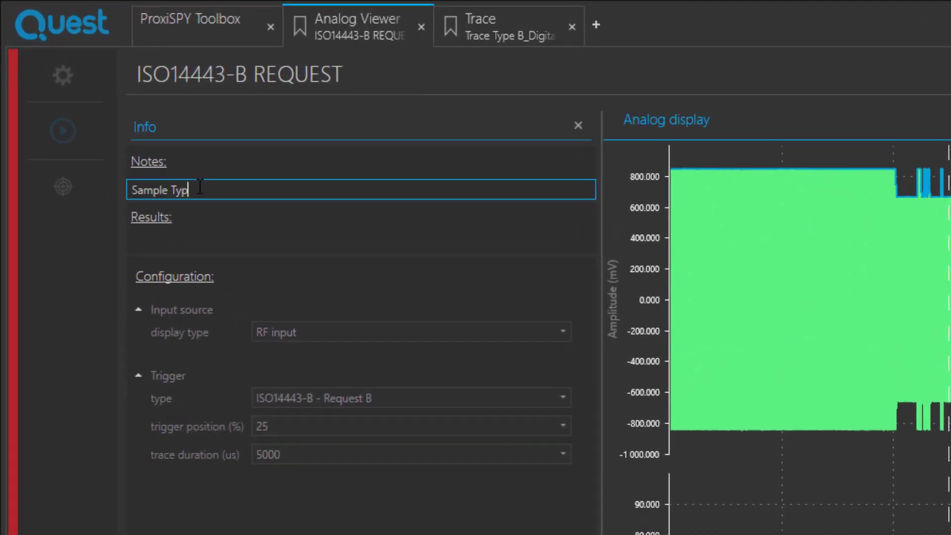
{"action": "type", "text": "e B"}
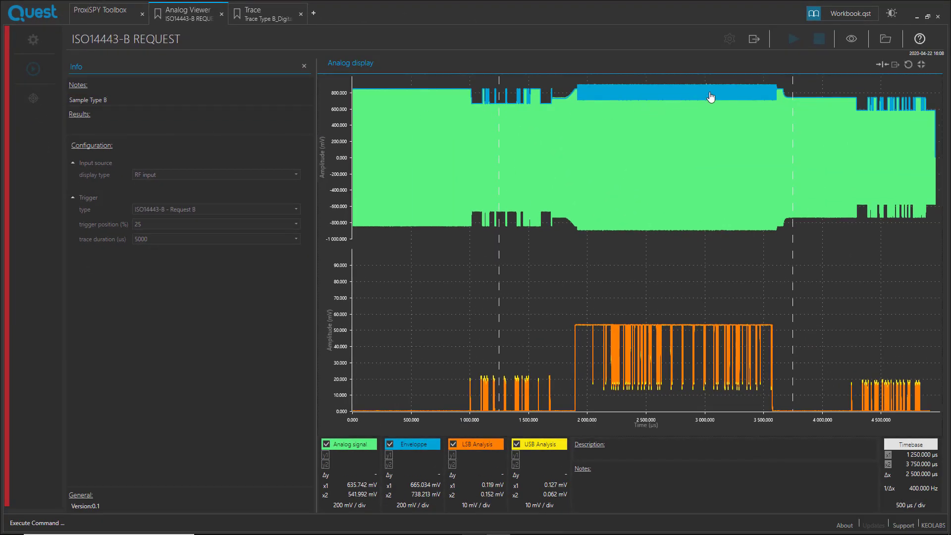
Save the trace as the data file ISO14443-B REQUEST.xdata in the Quest Files folder
{"action": "left_click", "coordinate": [753, 40]}
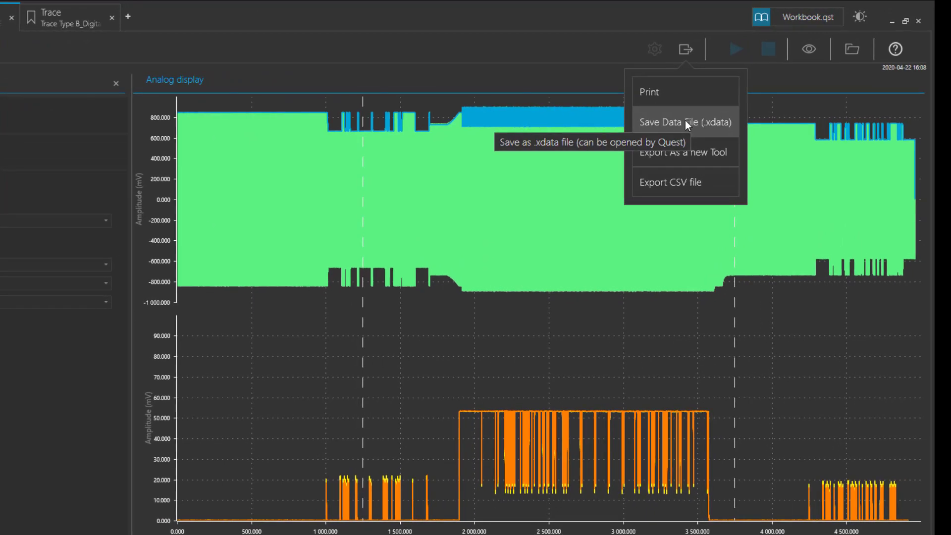
{"action": "left_click", "coordinate": [685, 122]}
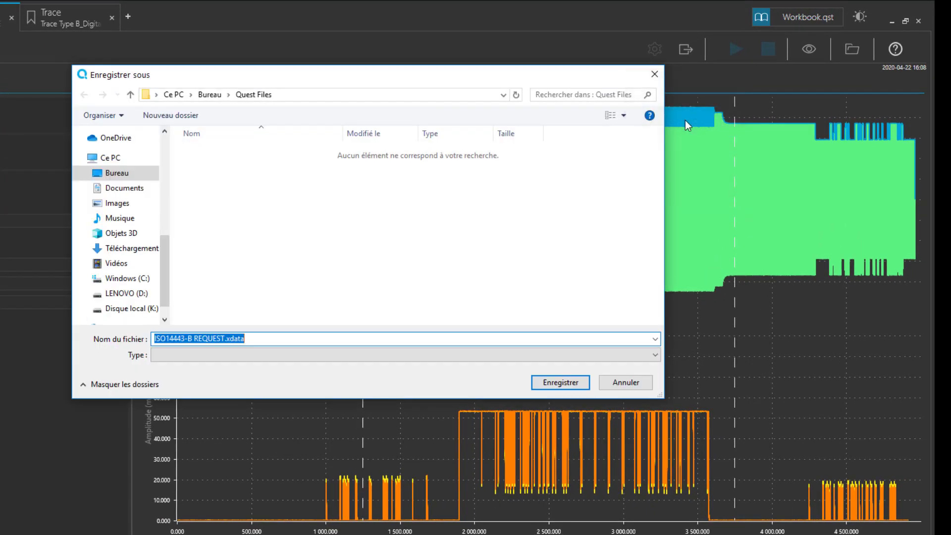
{"action": "left_click", "coordinate": [266, 342]}
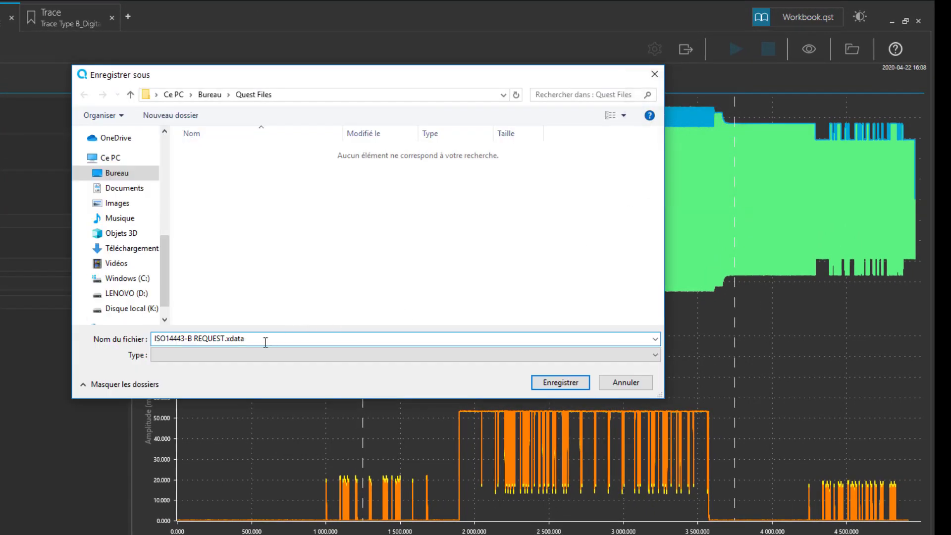
{"action": "left_click", "coordinate": [571, 383]}
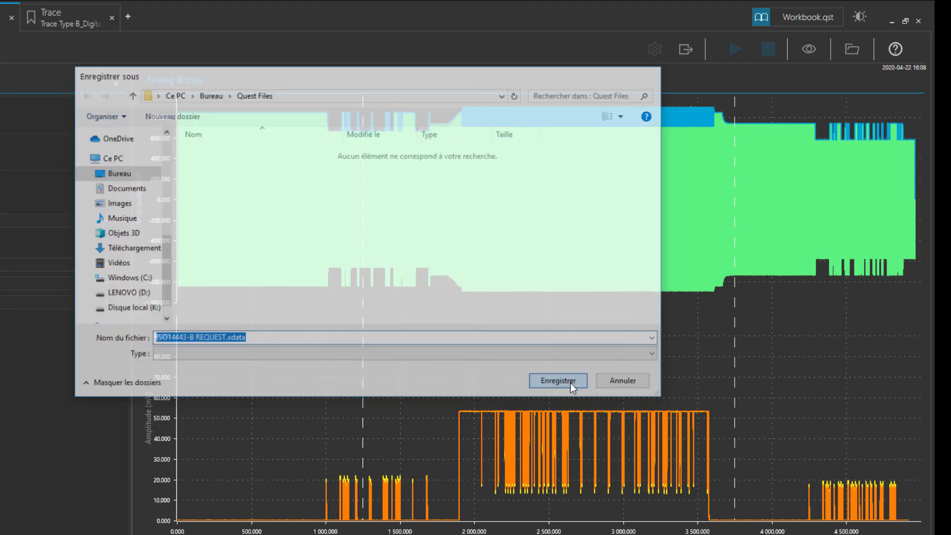